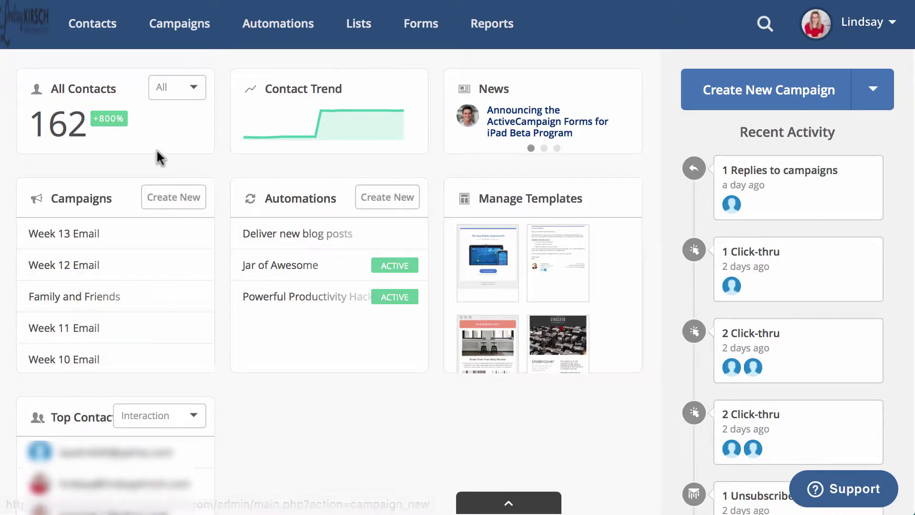
# Open the full contacts list and check the extra actions available for the first contact.
pyautogui.moveTo(110, 119)
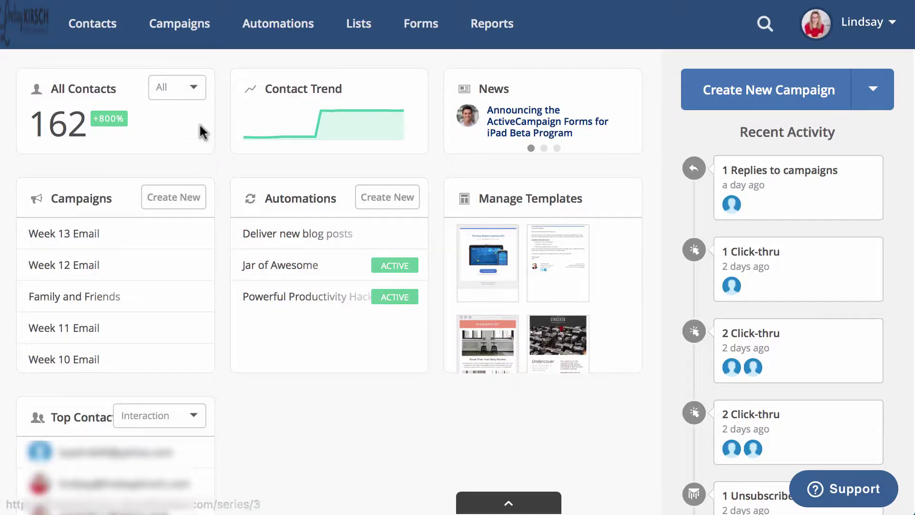
pyautogui.click(106, 39)
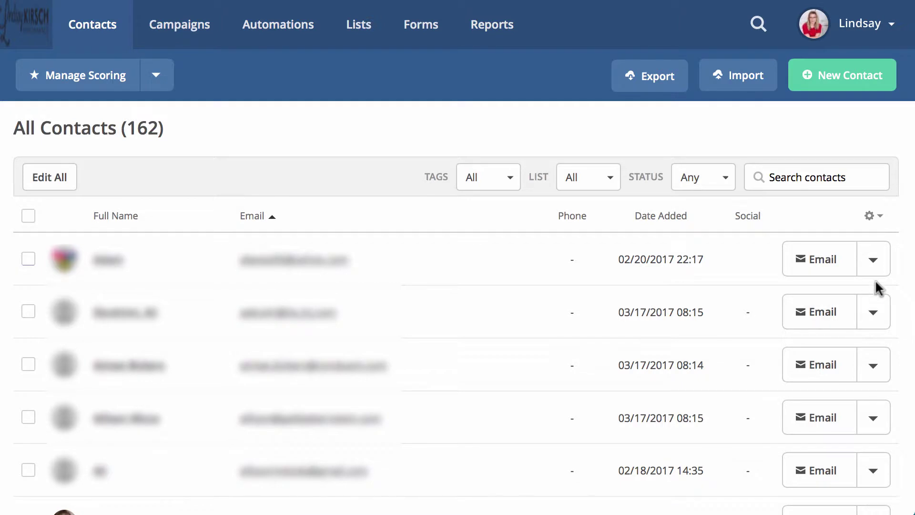
pyautogui.click(873, 262)
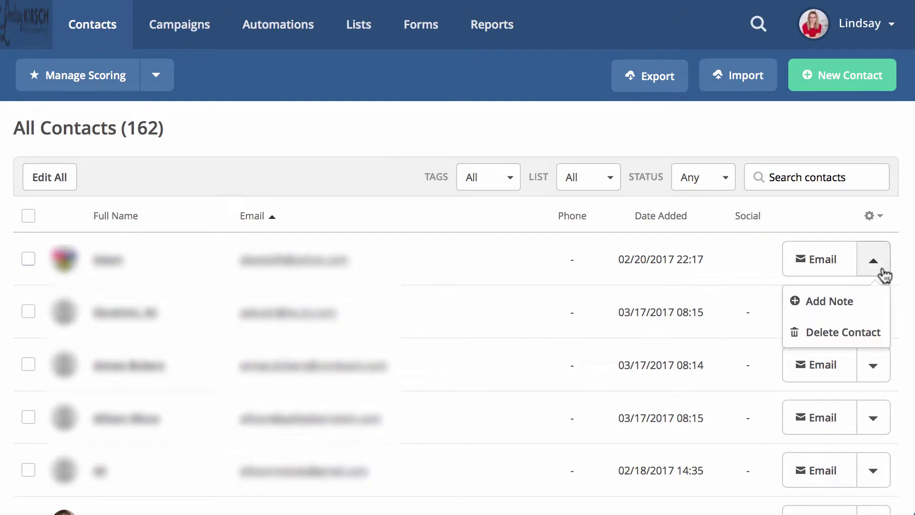
pyautogui.click(899, 241)
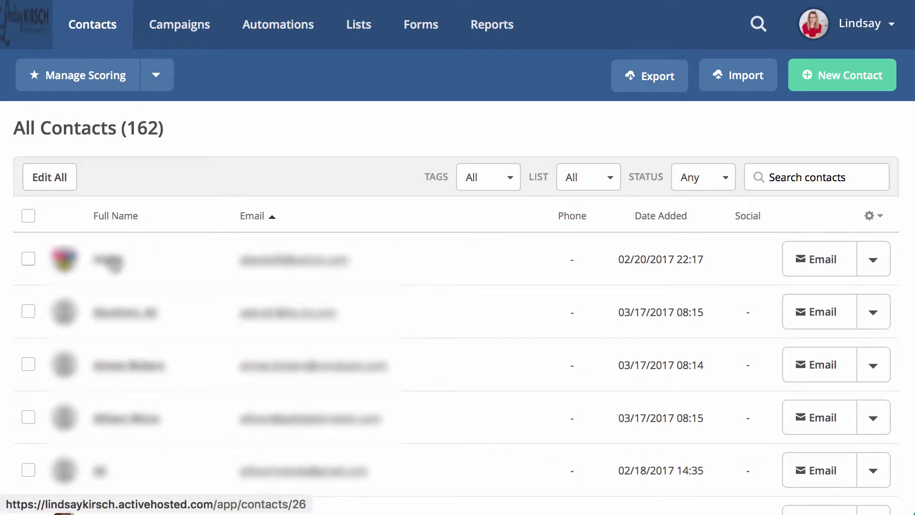
# Open the first contact's record and review its info, tags, lists, automations, sent emails and notes.
pyautogui.click(107, 260)
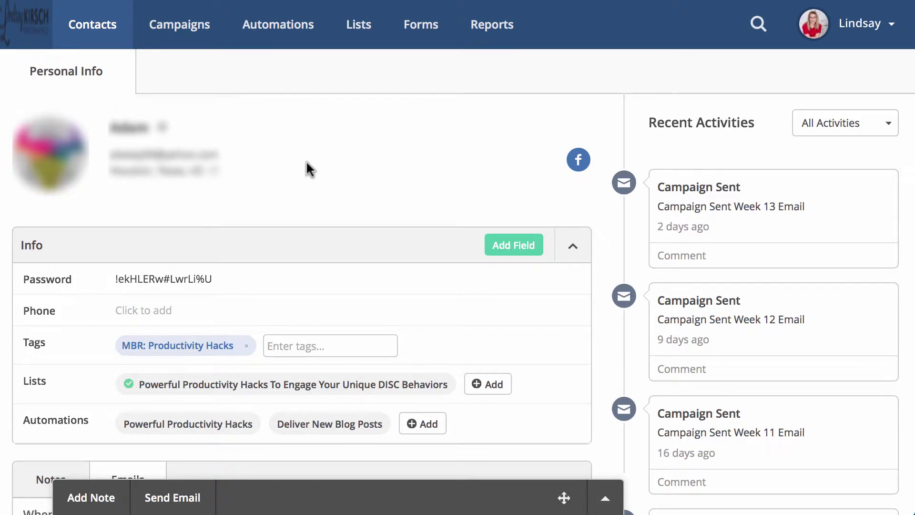
pyautogui.scroll(-3, 307, 162)
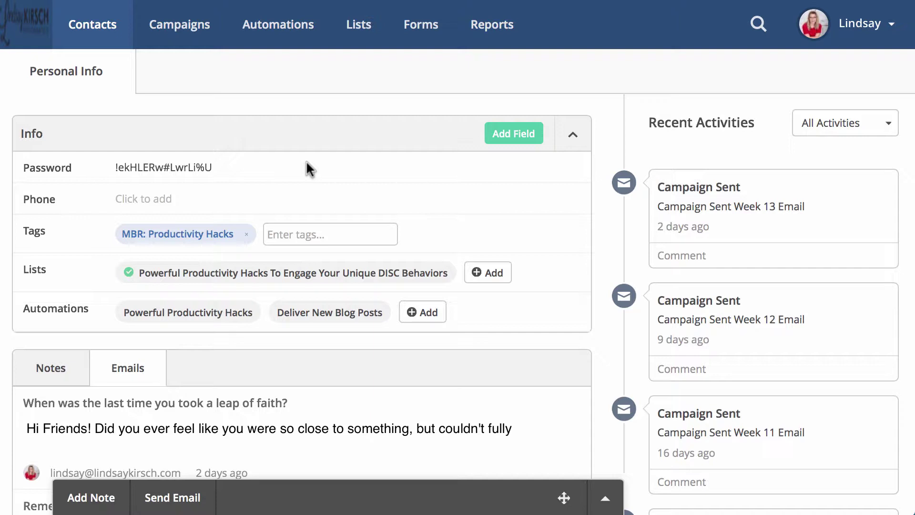
pyautogui.scroll(-7, 305, 177)
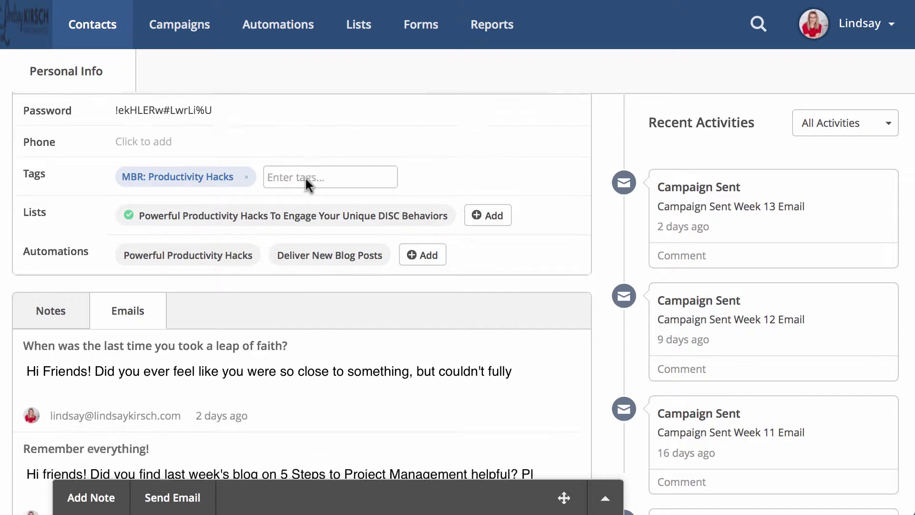
pyautogui.scroll(-3, 306, 175)
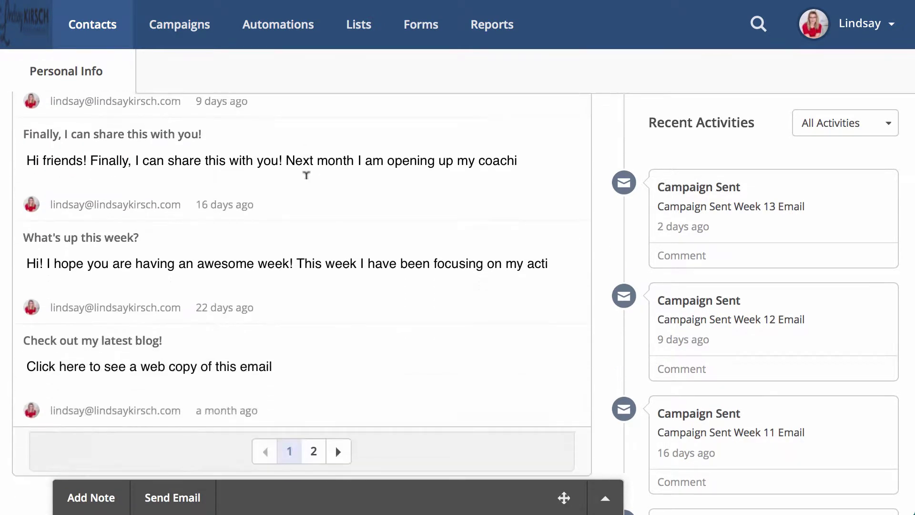
pyautogui.scroll(10, 307, 174)
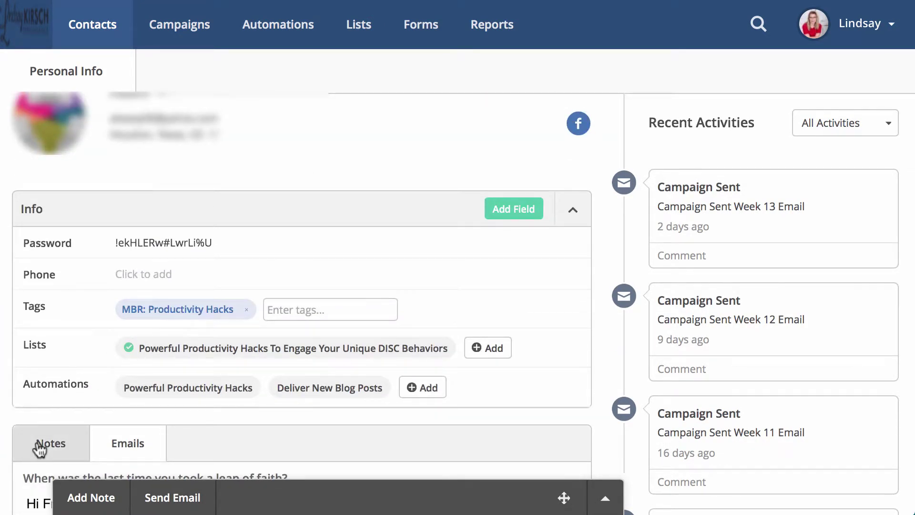
pyautogui.click(43, 445)
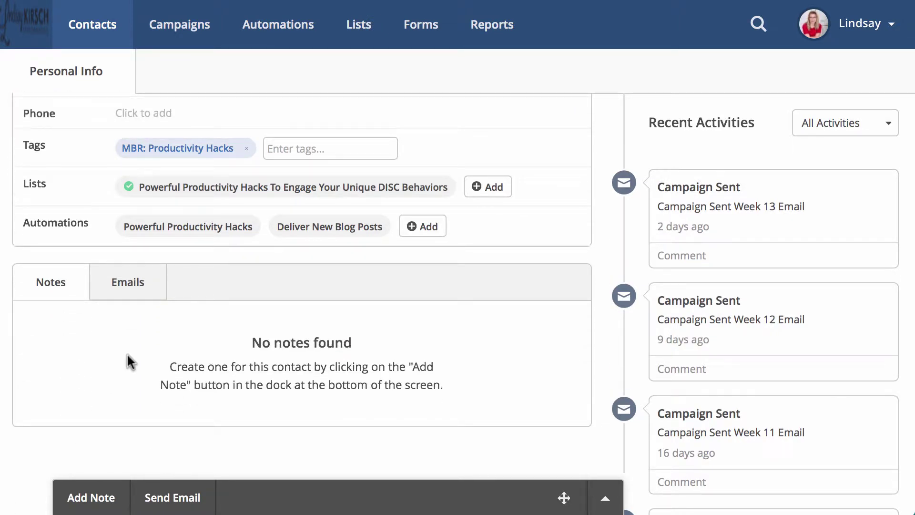
pyautogui.scroll(5, 126, 353)
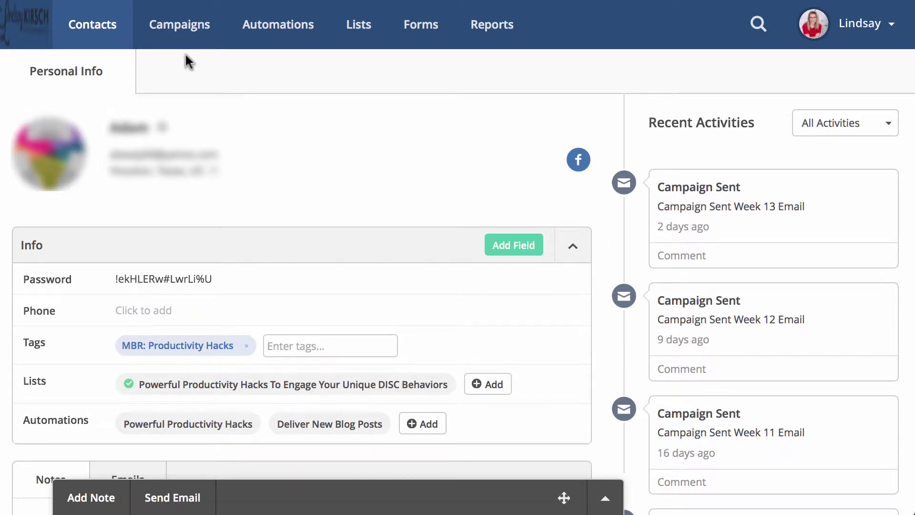
# Create a Standard campaign named "new campaign" and proceed to its list selection.
pyautogui.click(180, 25)
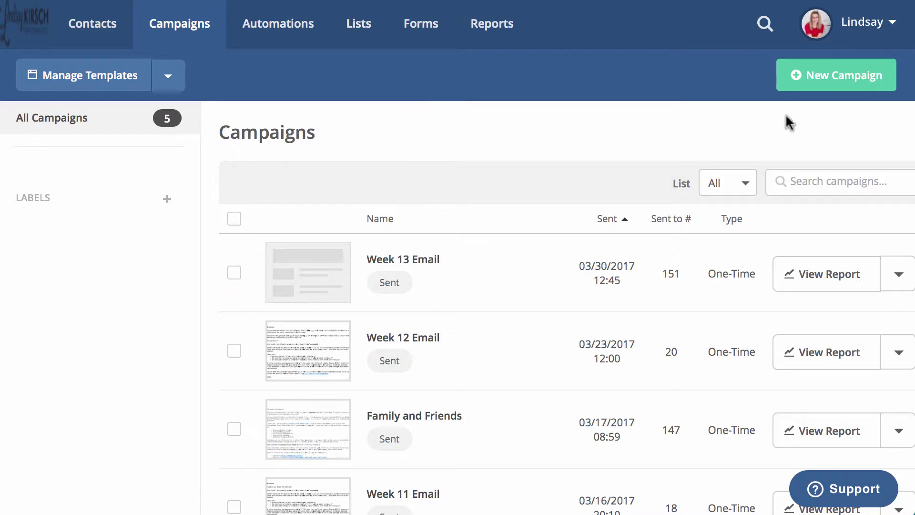
pyautogui.click(831, 82)
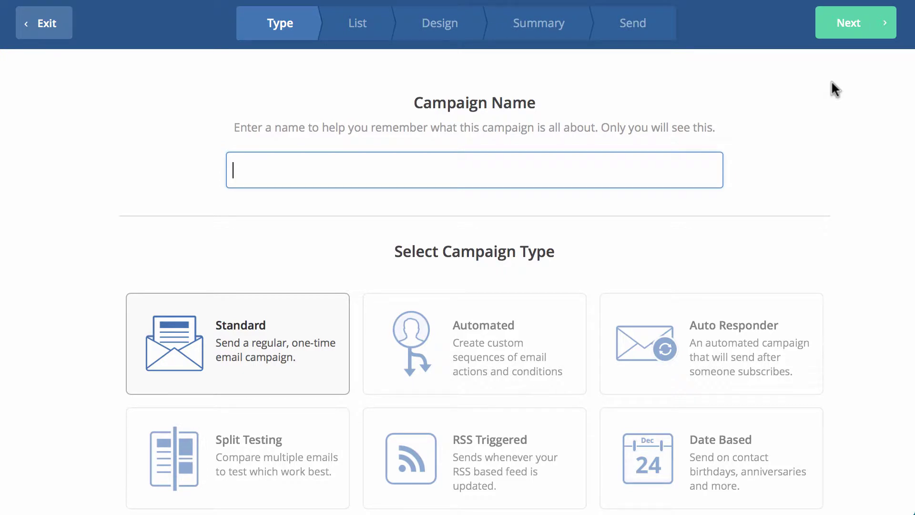
pyautogui.write('new campaign')
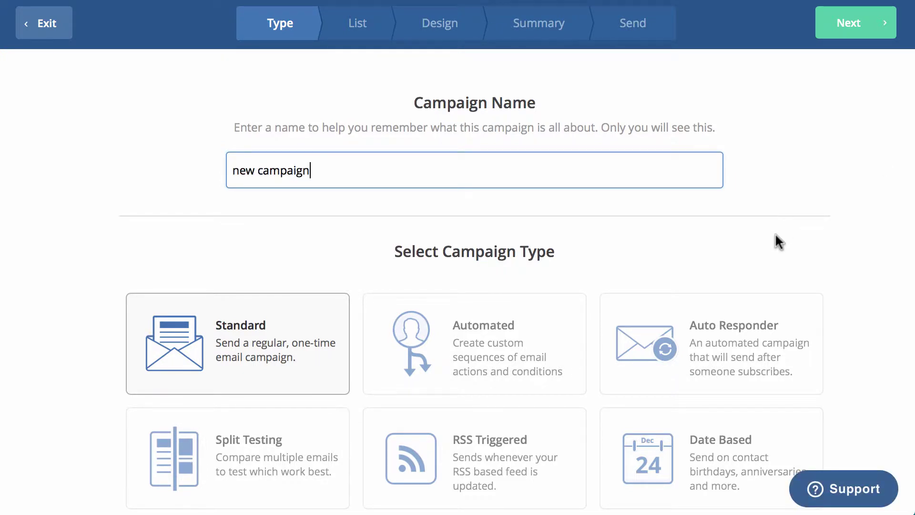
pyautogui.scroll(-2, 781, 238)
pyautogui.scroll(2, 778, 241)
pyautogui.click(842, 35)
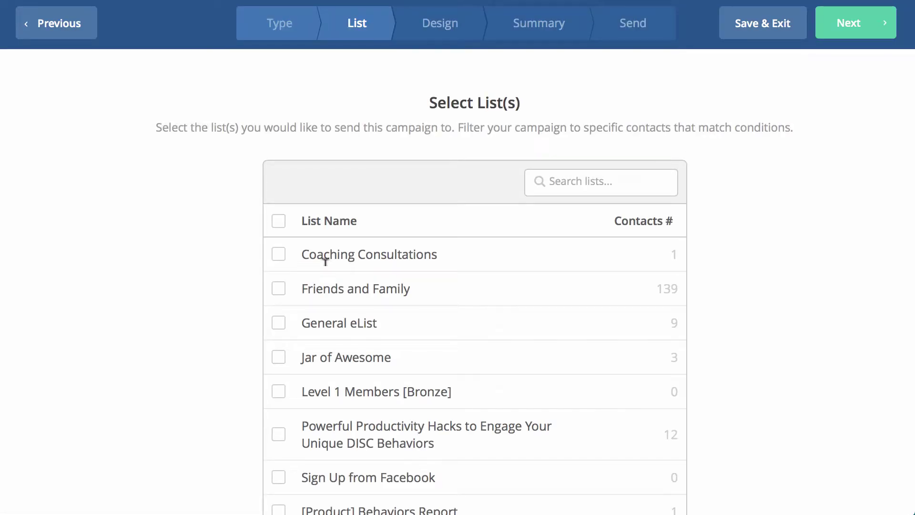
# Target the Friends and Family, General eList and Jar of Awesome lists, and save the campaign as a draft from the design stage.
pyautogui.click(276, 290)
pyautogui.click(280, 324)
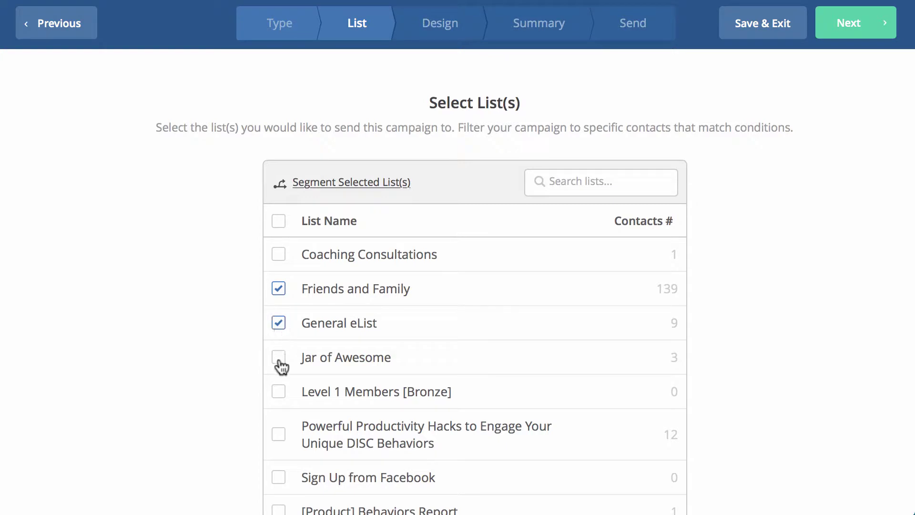
pyautogui.click(279, 358)
pyautogui.click(843, 35)
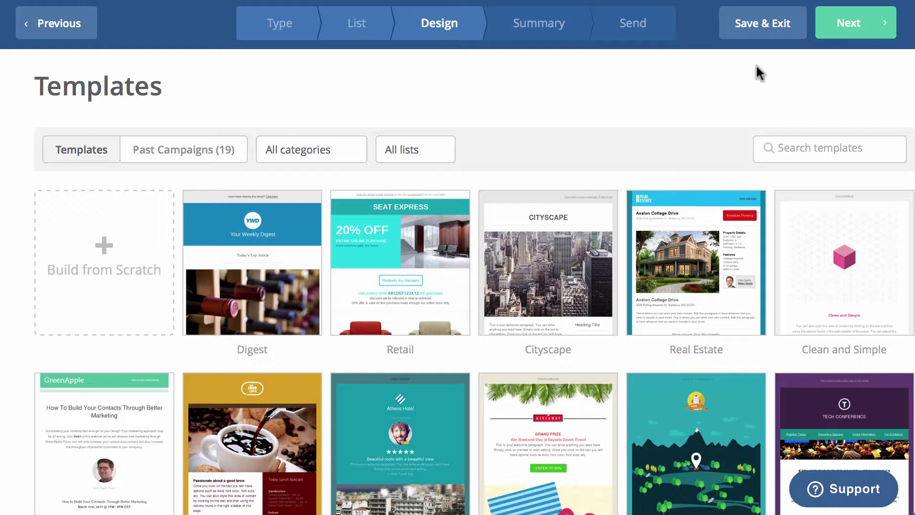
pyautogui.click(764, 29)
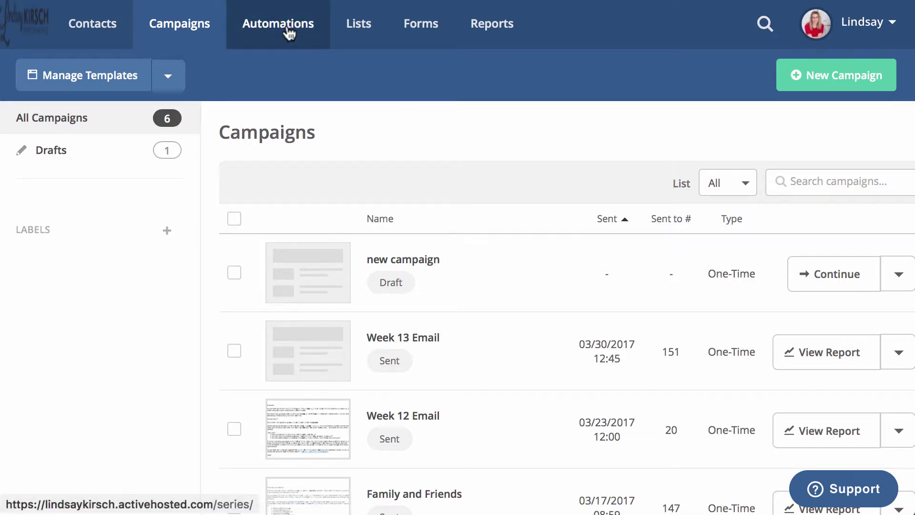
# Open the Powerful Productivity Hacks automation and examine its start trigger, tag, emails, wait periods and Yes/No condition branches.
pyautogui.click(286, 25)
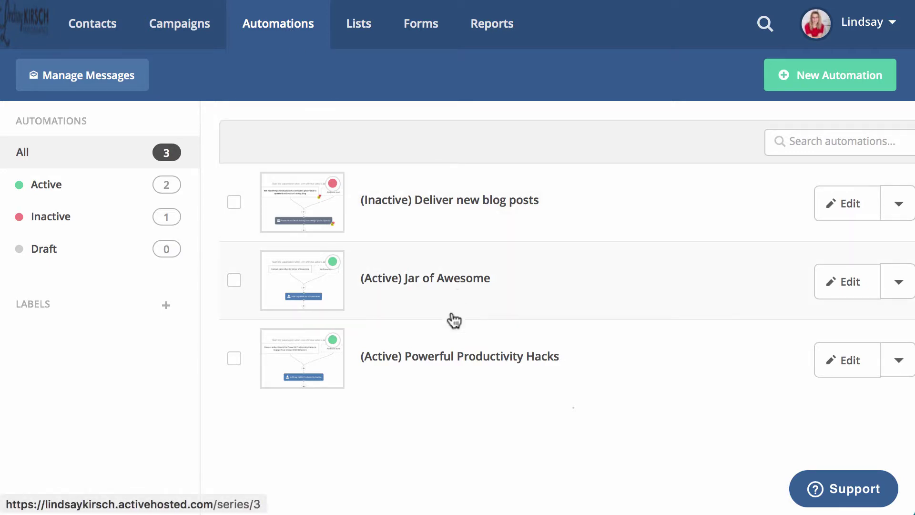
pyautogui.click(435, 357)
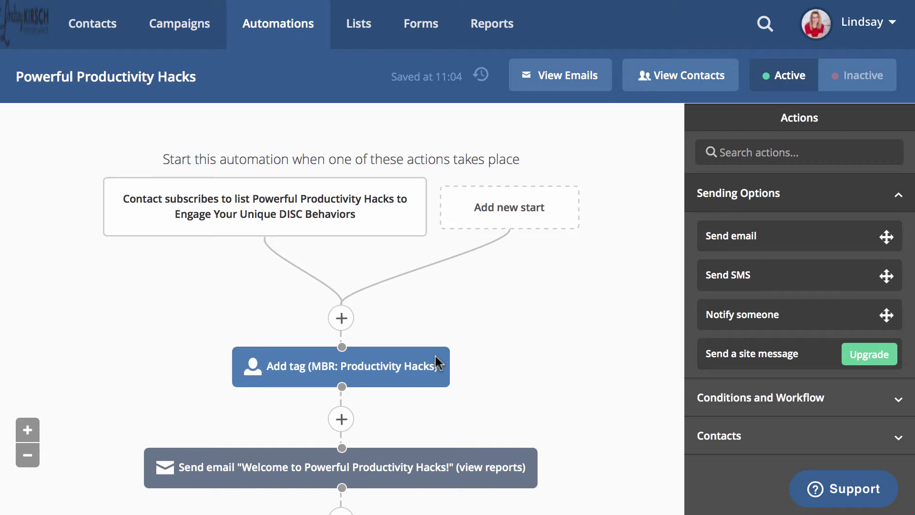
pyautogui.scroll(-3, 487, 361)
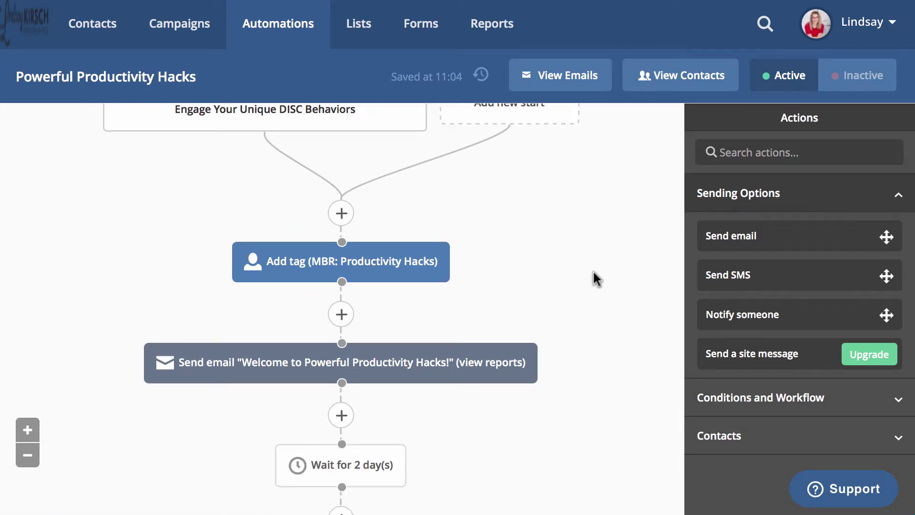
pyautogui.scroll(-2, 593, 269)
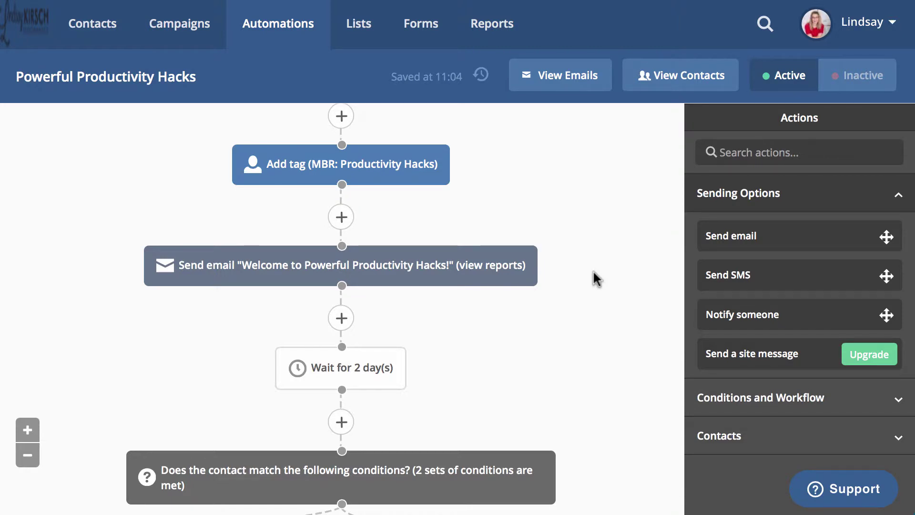
pyautogui.scroll(-1, 593, 269)
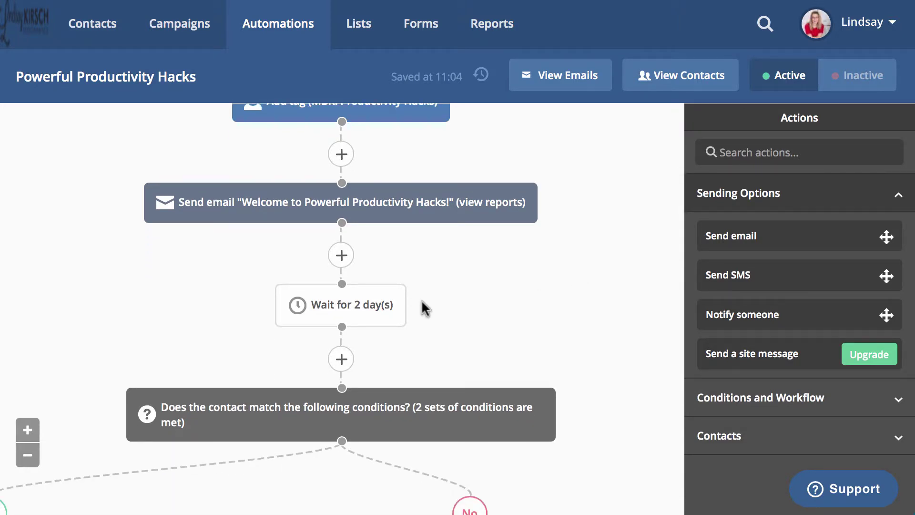
pyautogui.scroll(-2, 421, 301)
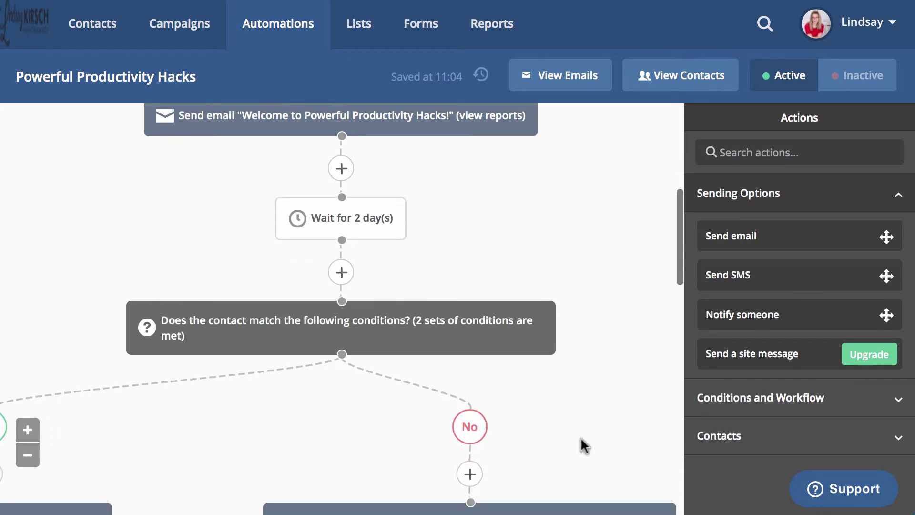
pyautogui.scroll(-3, 580, 437)
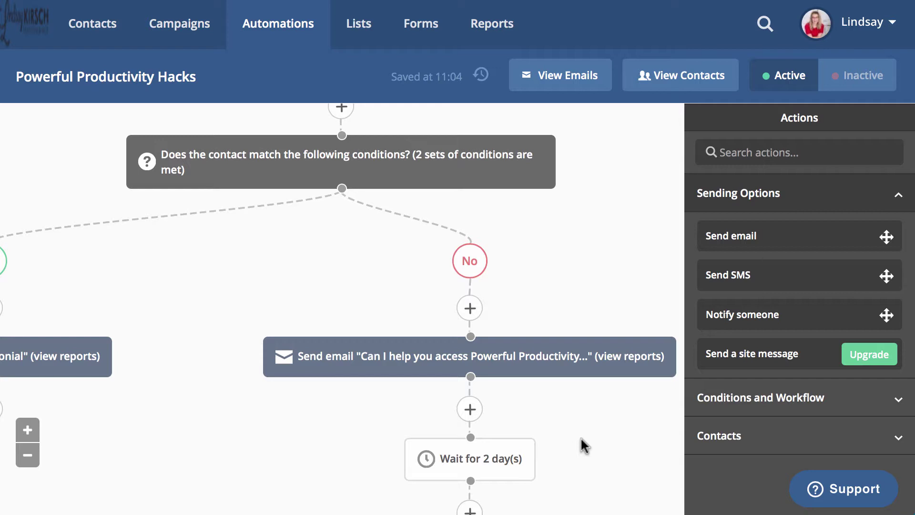
pyautogui.hscroll(-6, 255, 432)
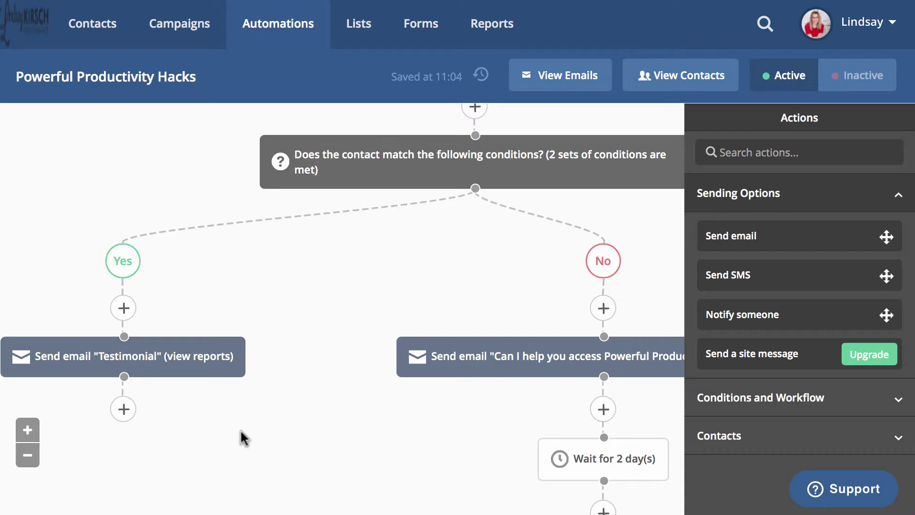
pyautogui.moveTo(148, 365)
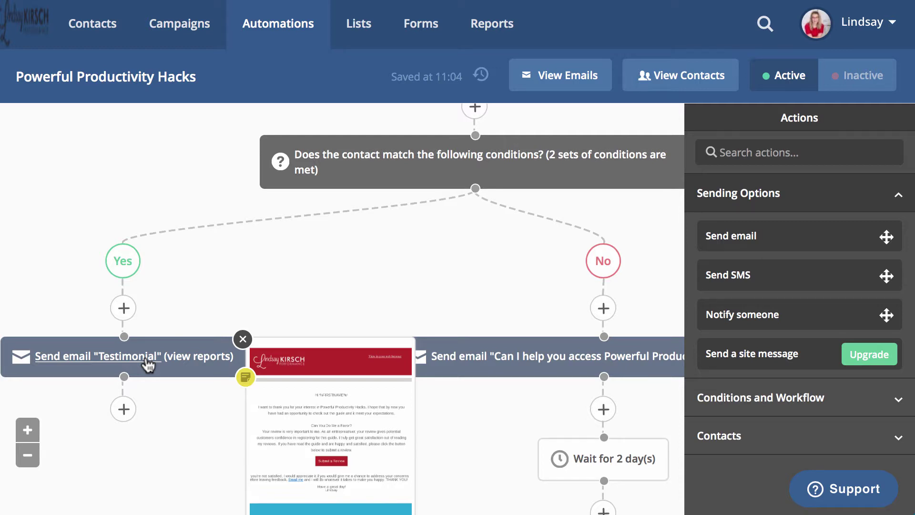
pyautogui.scroll(-5, 145, 363)
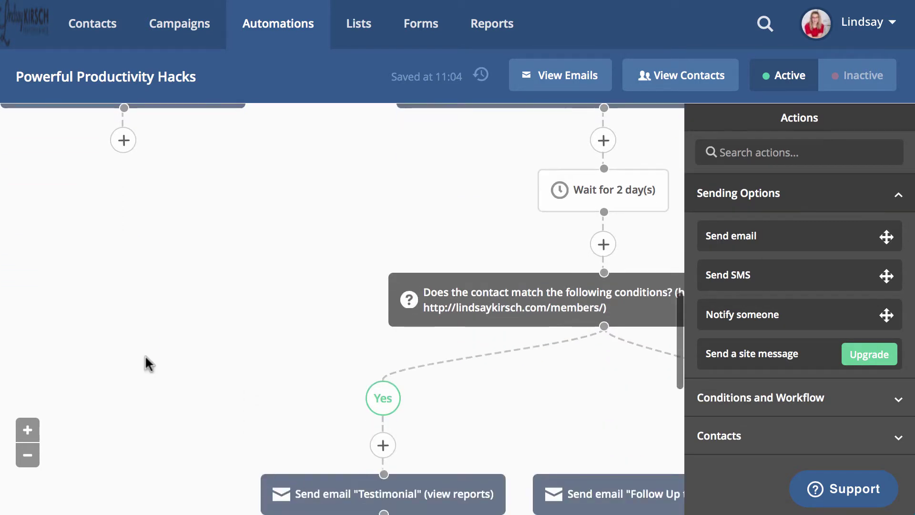
pyautogui.scroll(4, 149, 351)
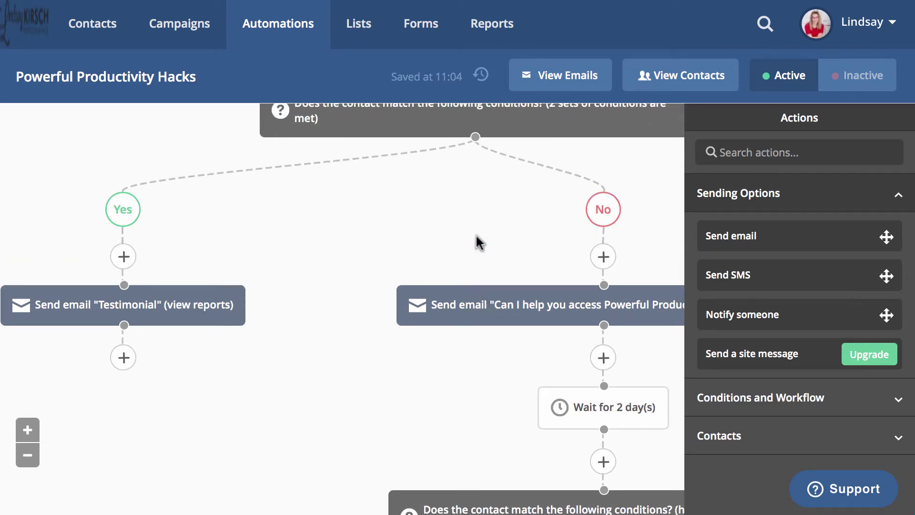
pyautogui.scroll(10, 475, 234)
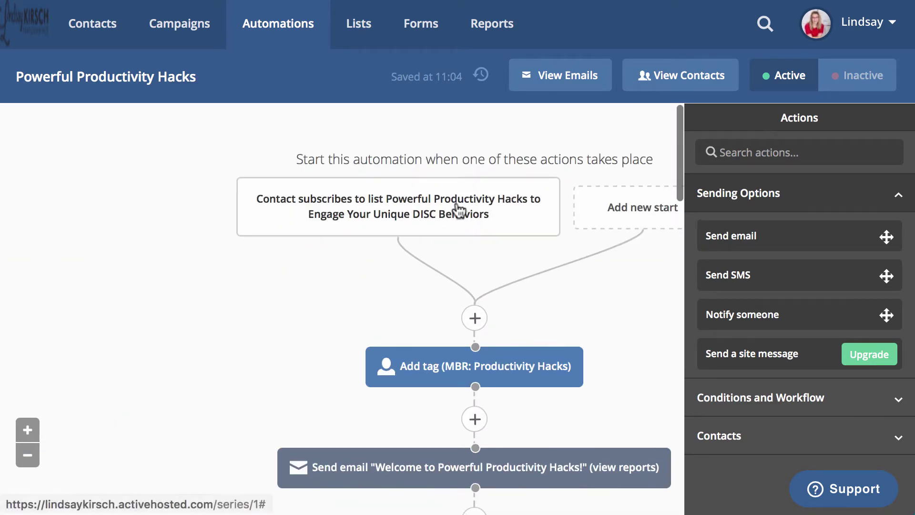
# View the lists overview, and open the General List form to inspect its fields and website embed code.
pyautogui.click(365, 32)
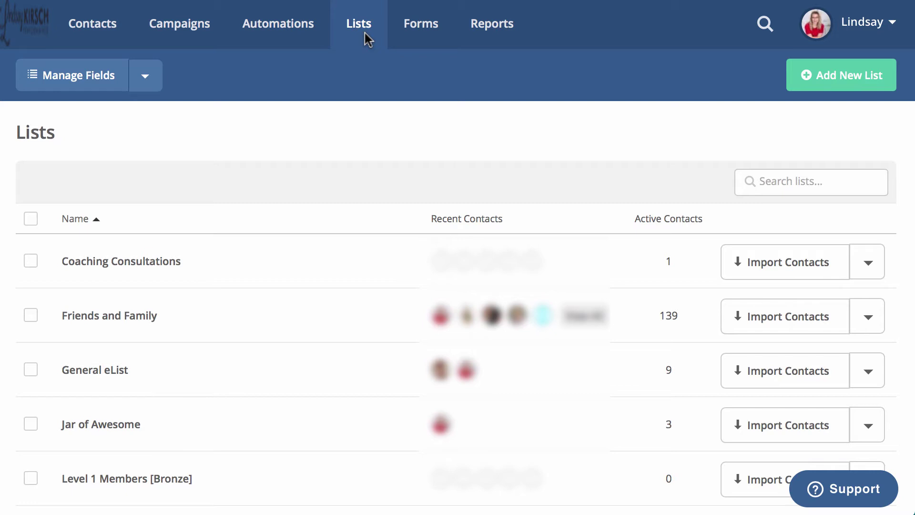
pyautogui.click(423, 34)
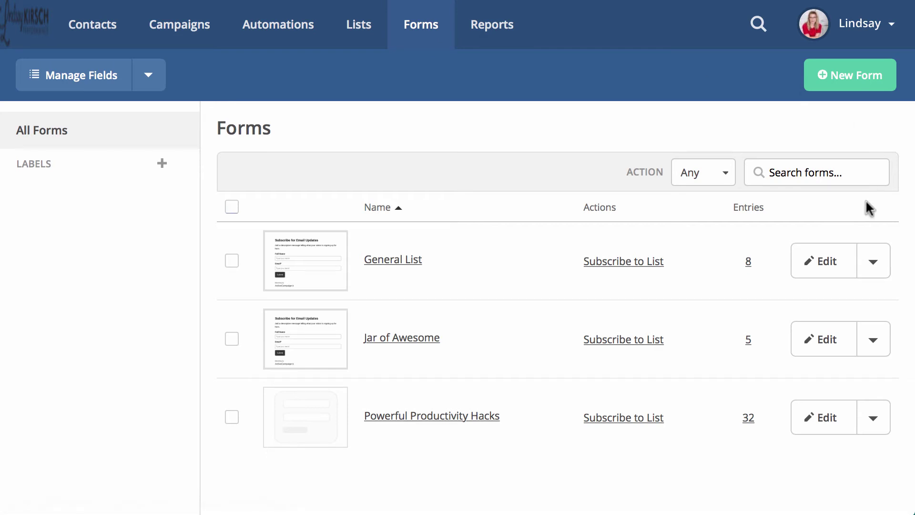
pyautogui.click(834, 266)
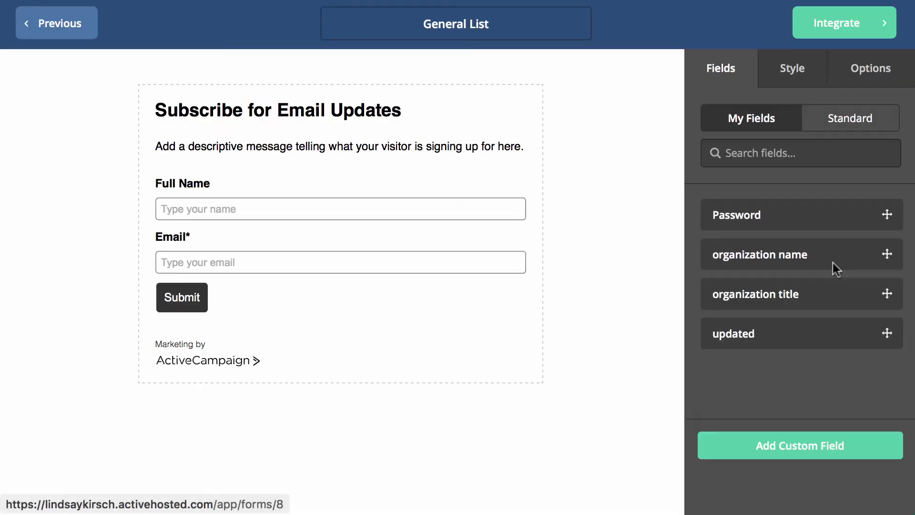
pyautogui.click(835, 30)
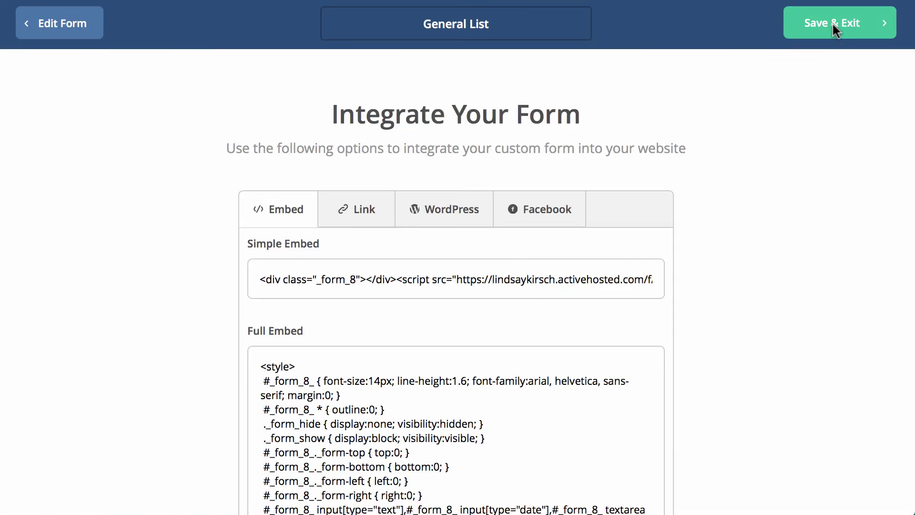
pyautogui.scroll(-2, 722, 302)
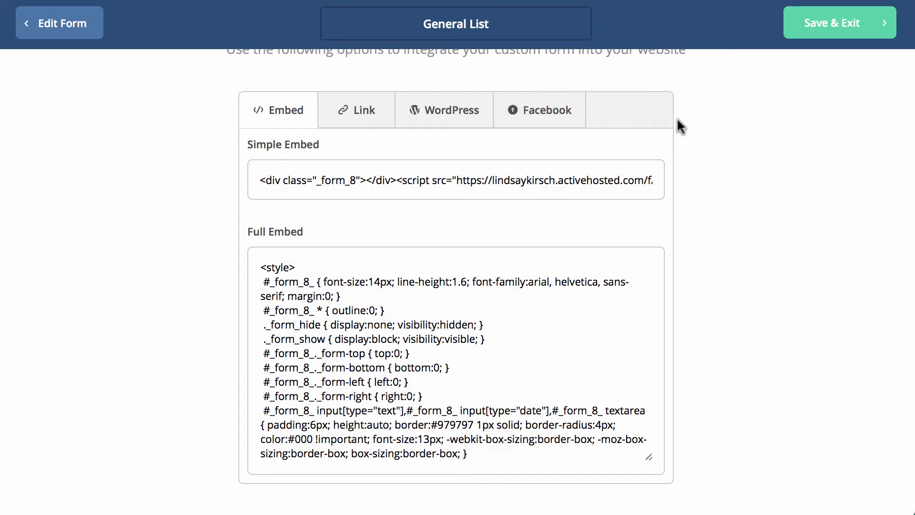
# View the General List form's Facebook integration option, and save and exit the form.
pyautogui.scroll(2, 710, 127)
pyautogui.click(546, 206)
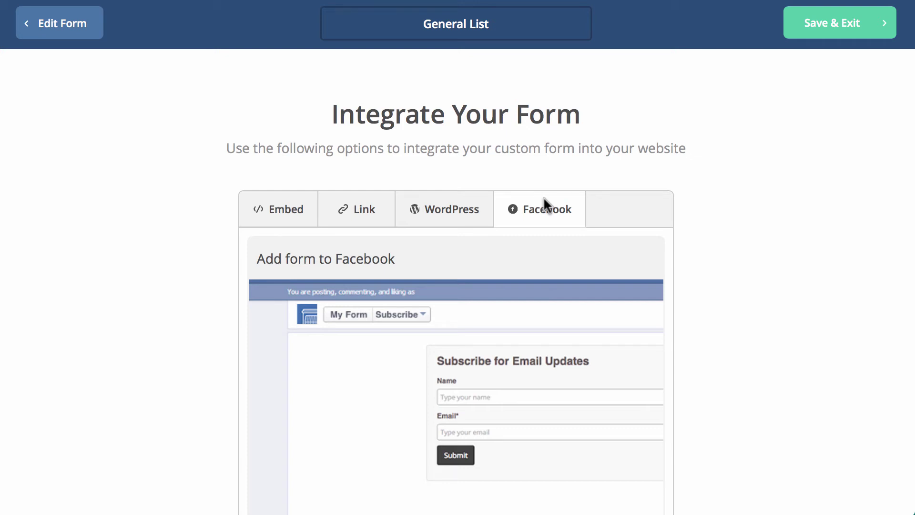
pyautogui.scroll(1, 765, 151)
pyautogui.click(816, 36)
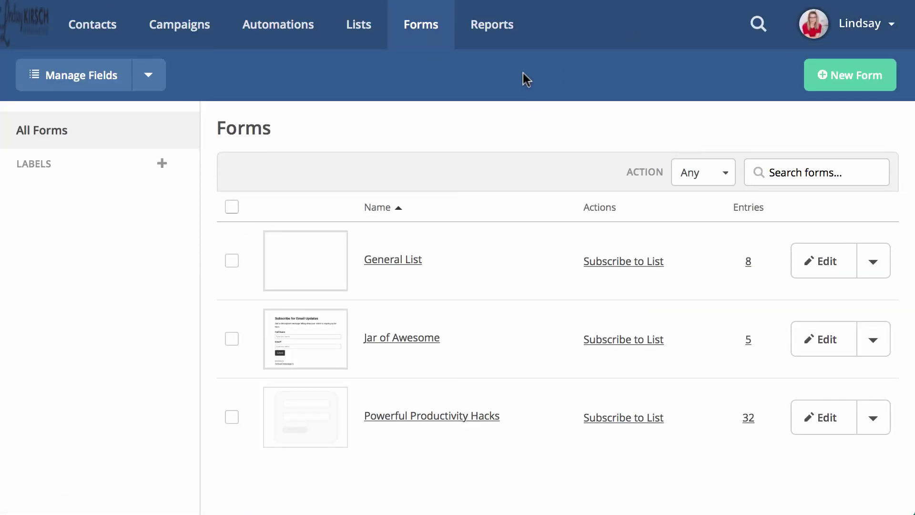
# Open the Week 13 Email campaign report and examine its open trend, GEO, replies and unsubscribes reports.
pyautogui.click(500, 31)
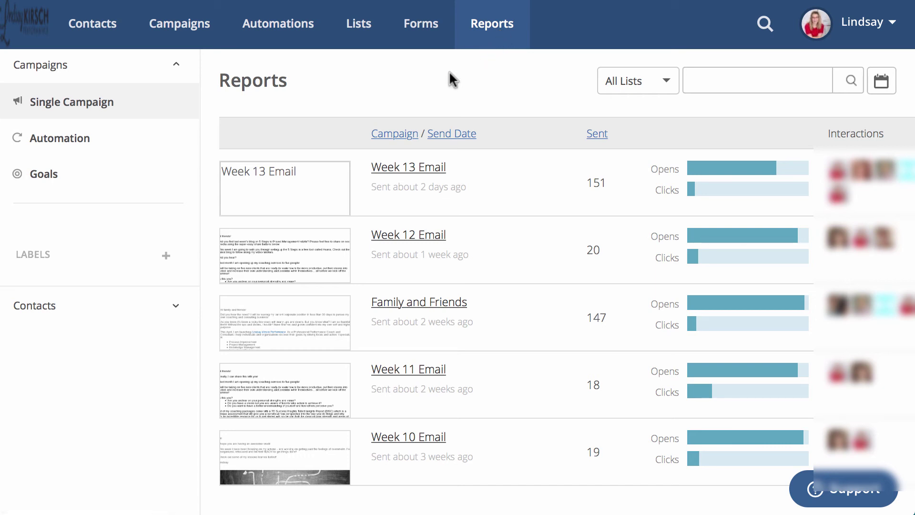
pyautogui.click(415, 169)
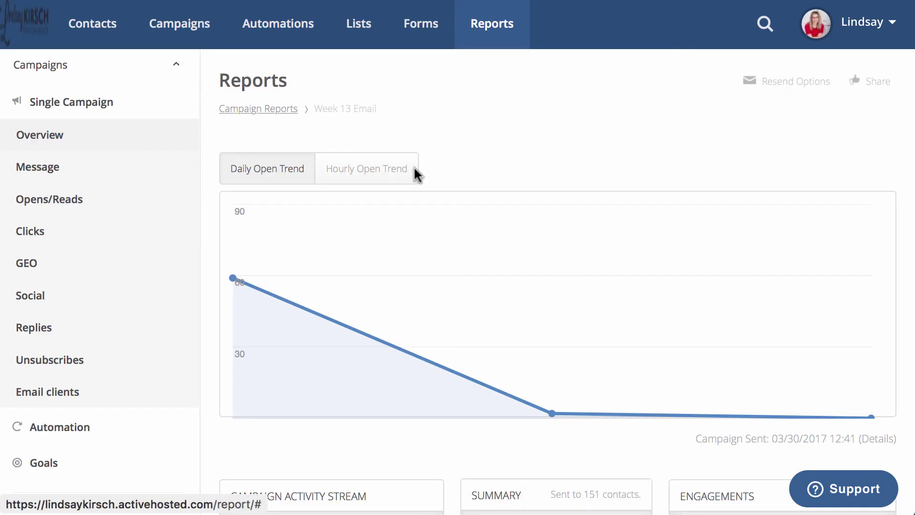
pyautogui.click(108, 263)
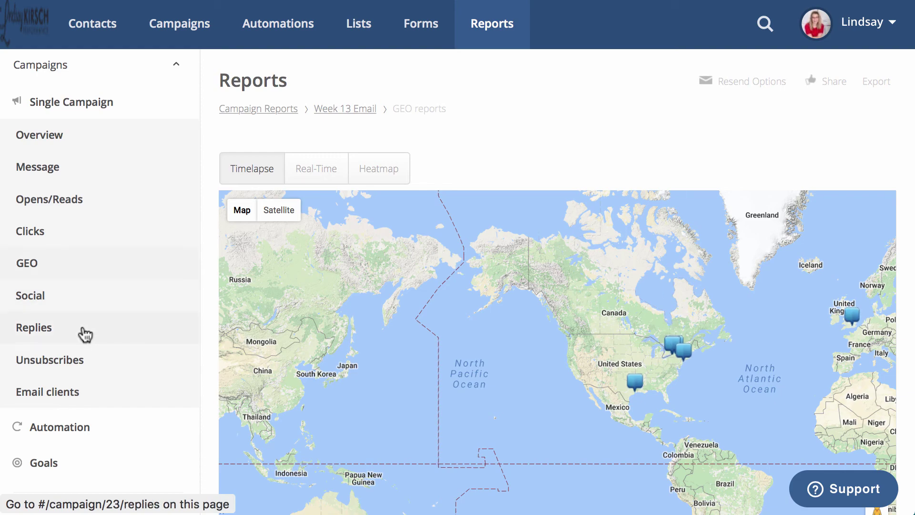
pyautogui.click(85, 334)
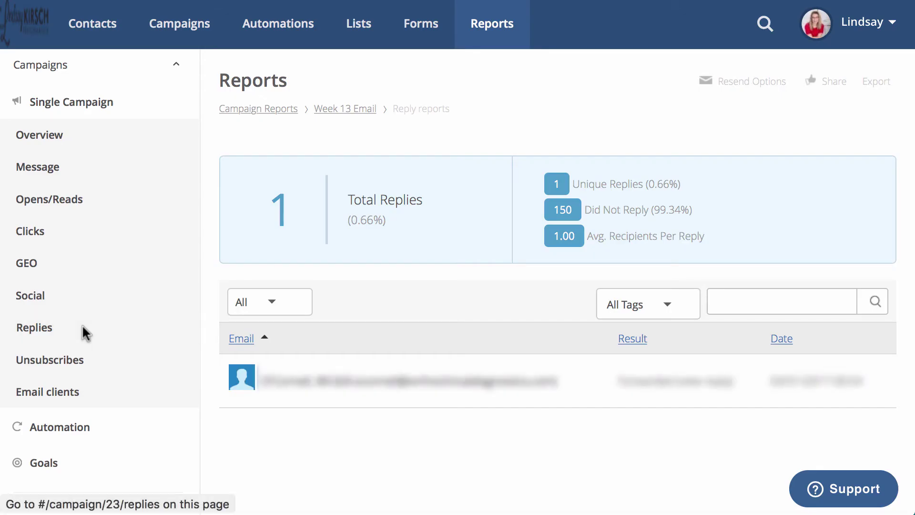
pyautogui.click(65, 363)
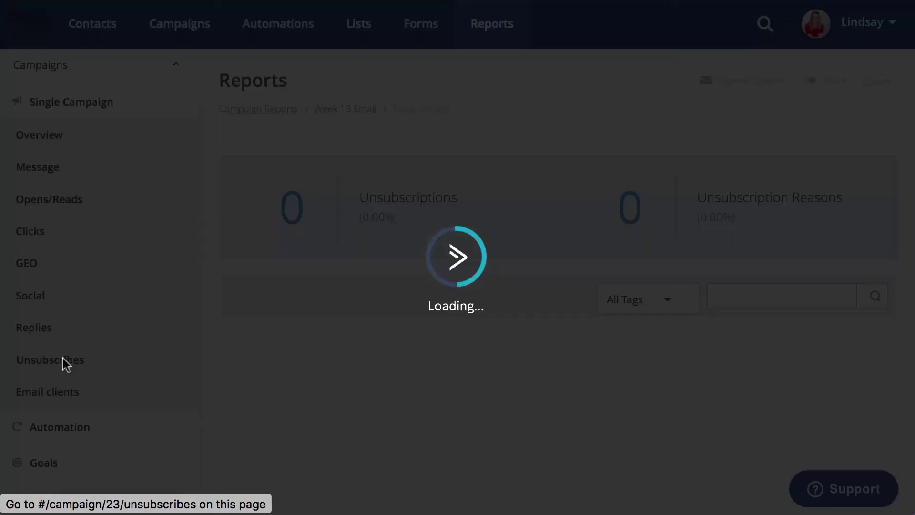